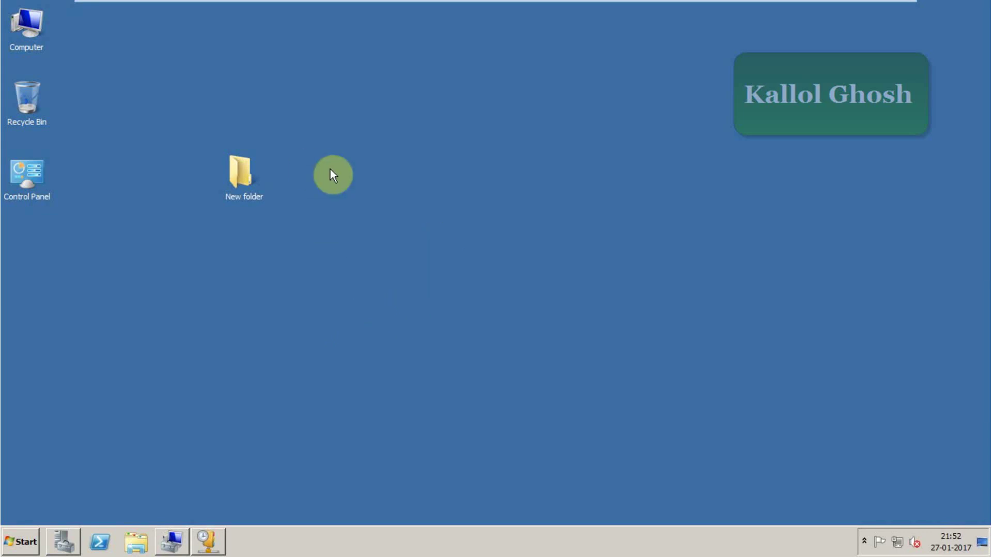
Step: Select the desktop's New folder, then open Server Manager and minimize it
click(354, 210)
drag(261, 197, 306, 226)
click(412, 240)
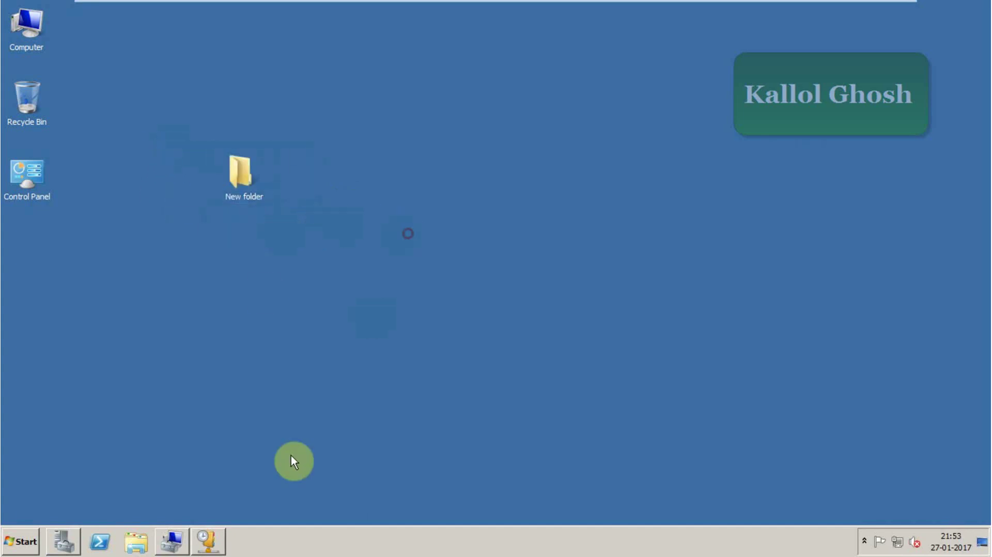
click(53, 551)
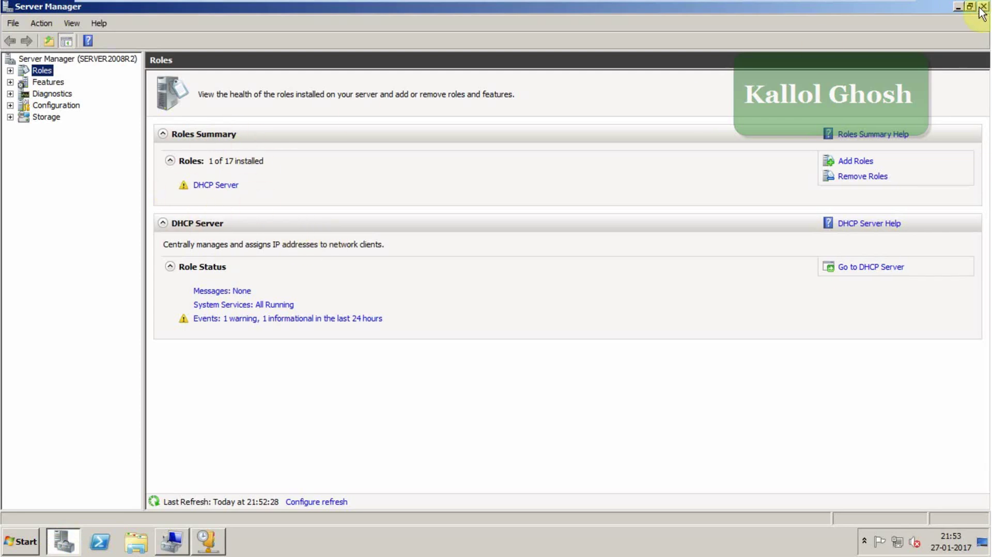
click(955, 6)
Step: Check scope1's Address Pool 192.168.100.10–192.168.100.19 in the DHCP console, then close it
click(208, 541)
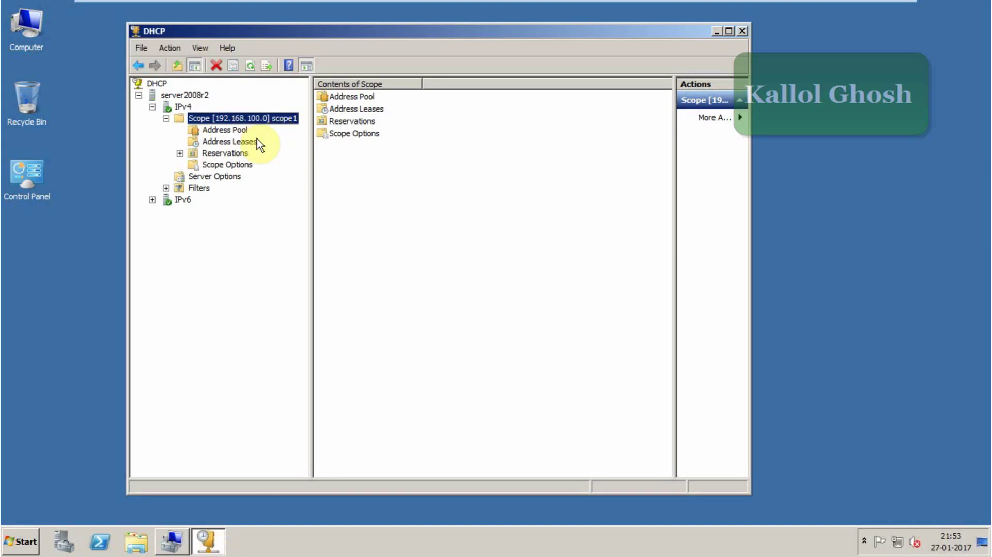
click(219, 129)
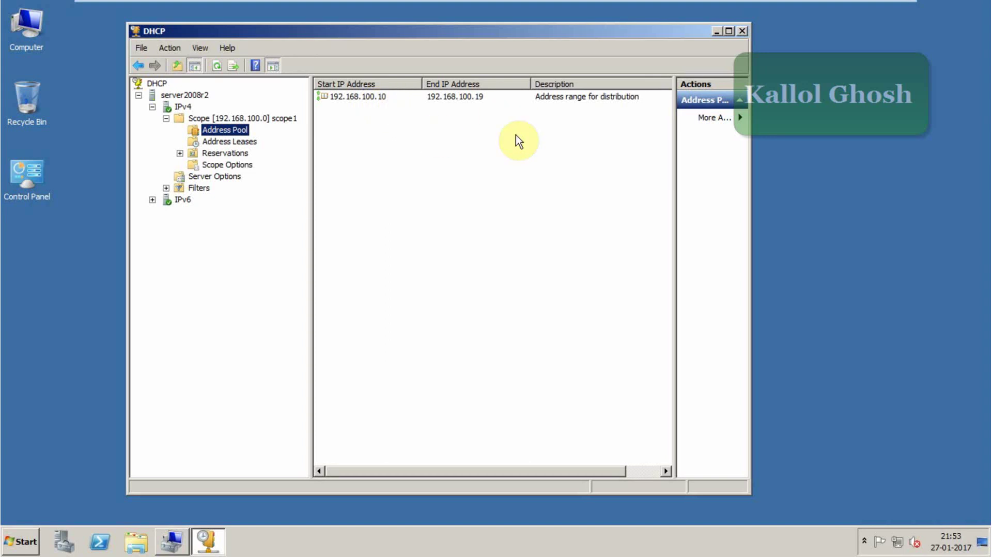
click(742, 32)
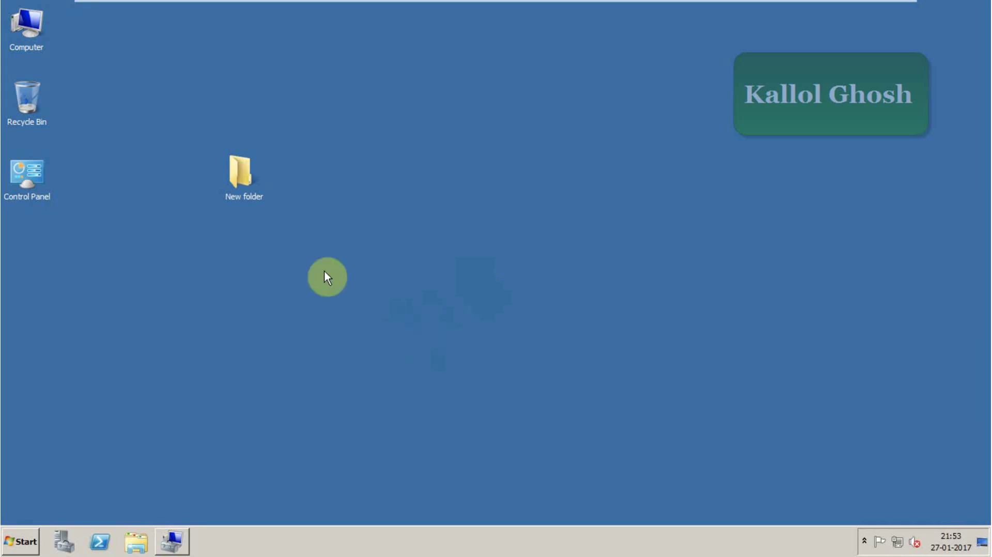
Step: Review the Windows 10, Windows 7 and Windows 8 local users, then close Computer Management
click(172, 540)
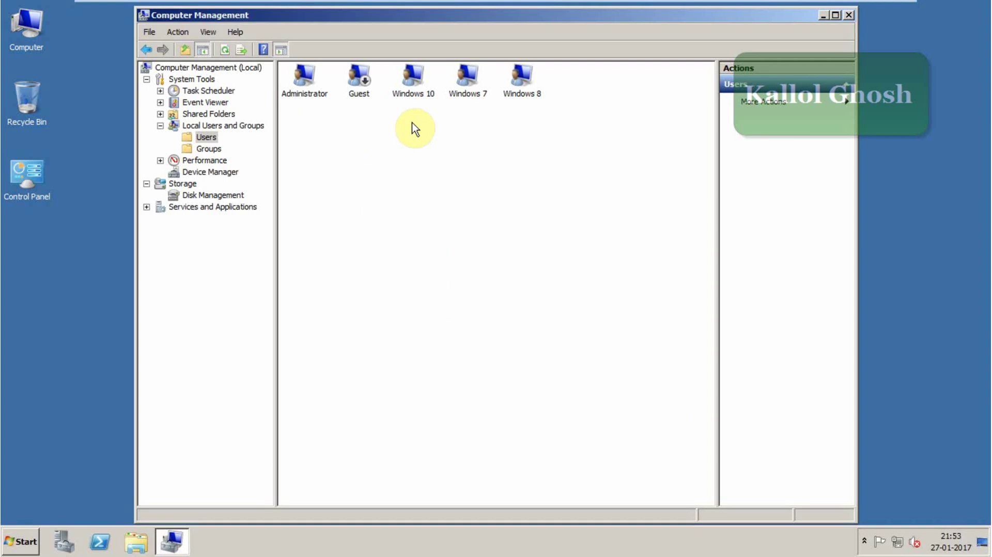
click(412, 95)
click(465, 87)
click(522, 87)
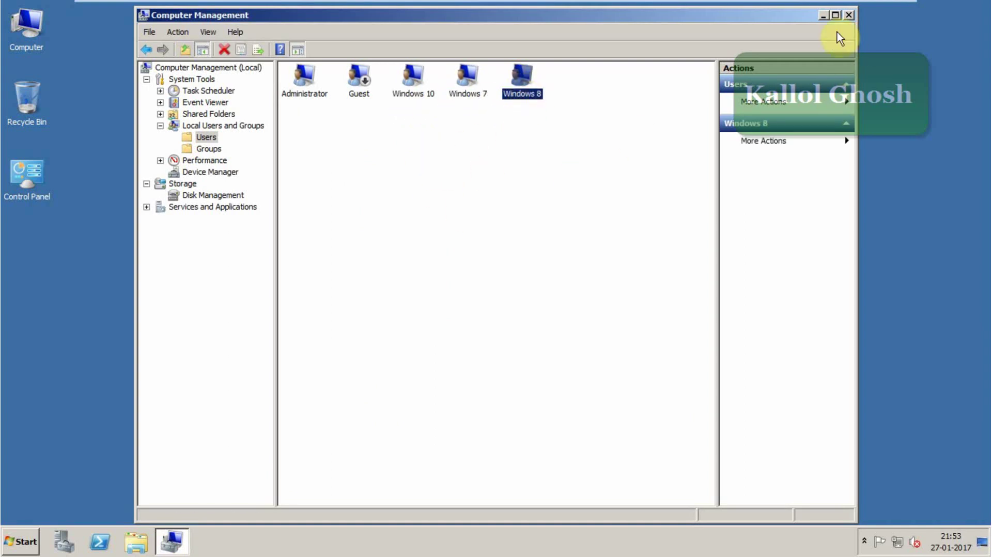
click(849, 16)
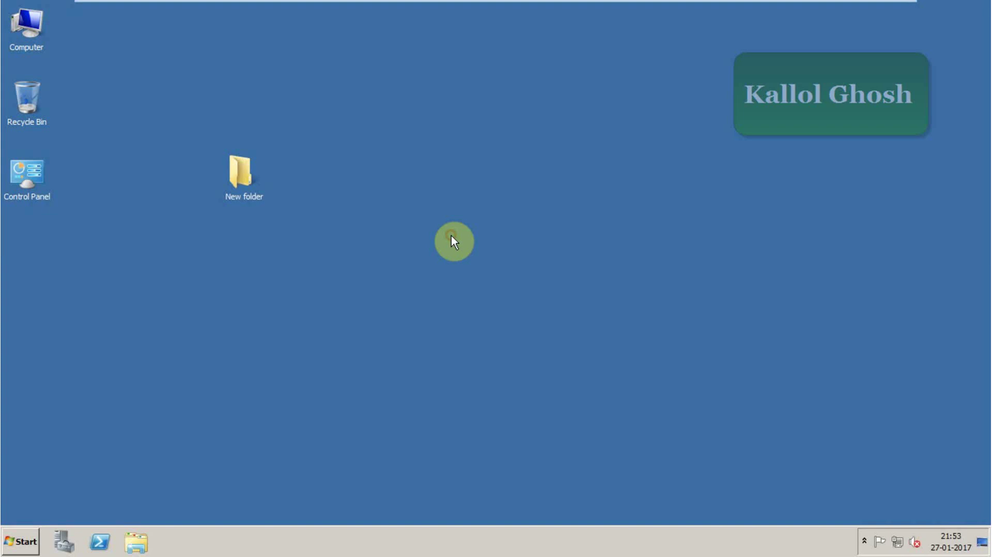
Step: Open DVD Drive (E:) from Computer and run the disc's setup program
double_click(30, 32)
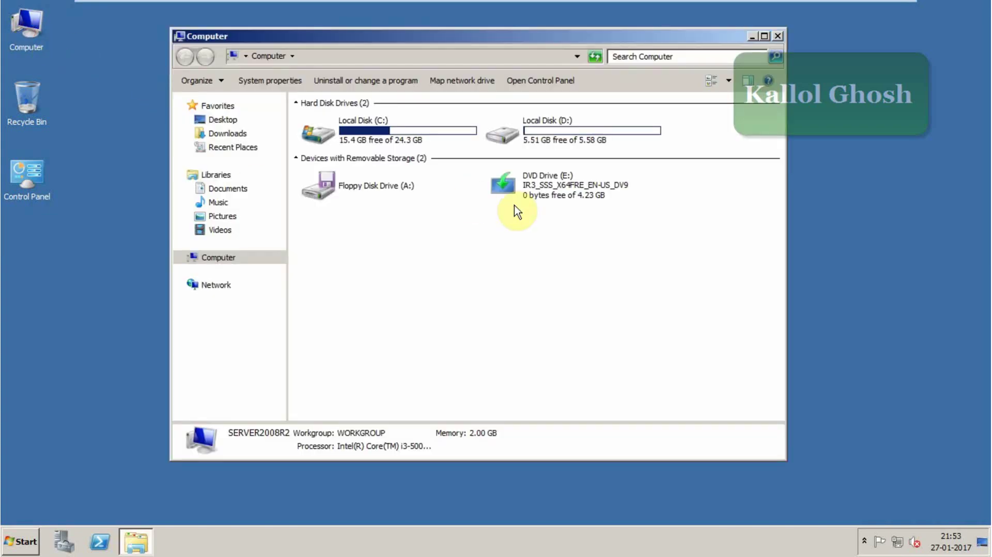
click(550, 191)
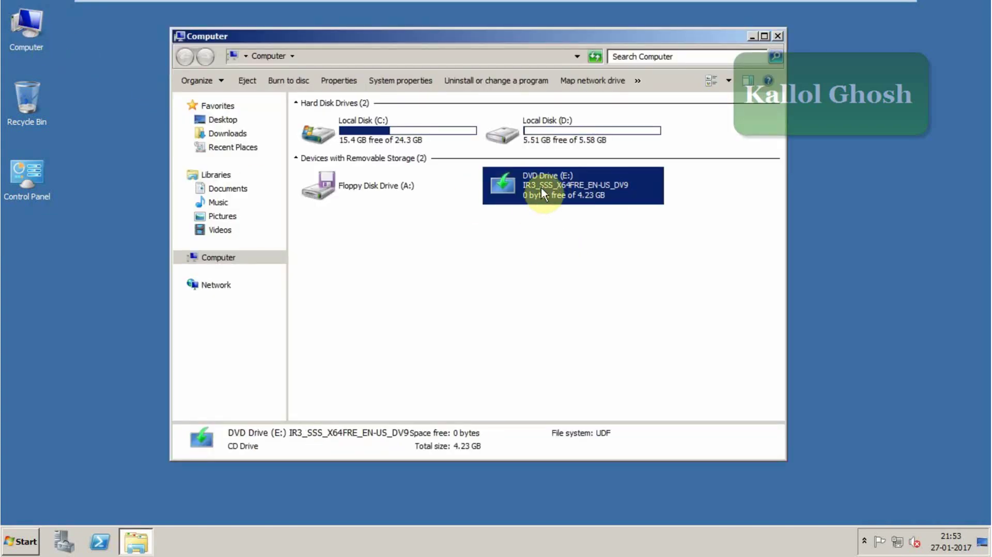
double_click(552, 183)
click(334, 253)
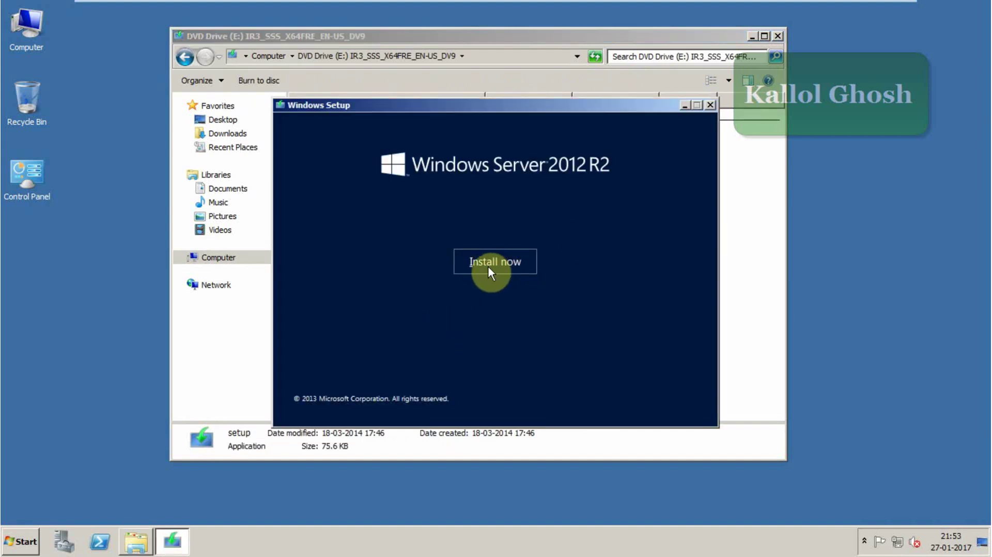
Step: Start the installation and dismiss the failed online update check's no-Internet error
click(487, 263)
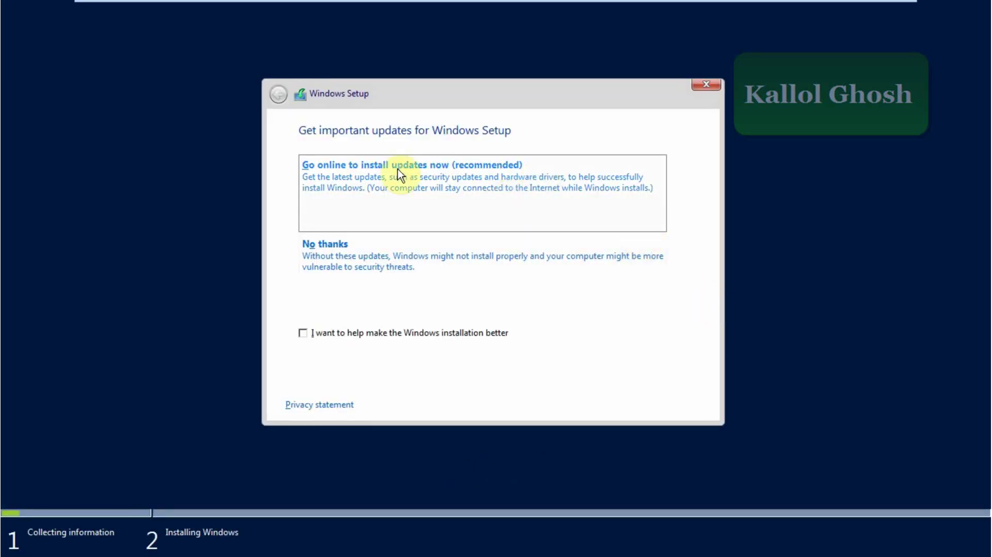
click(450, 184)
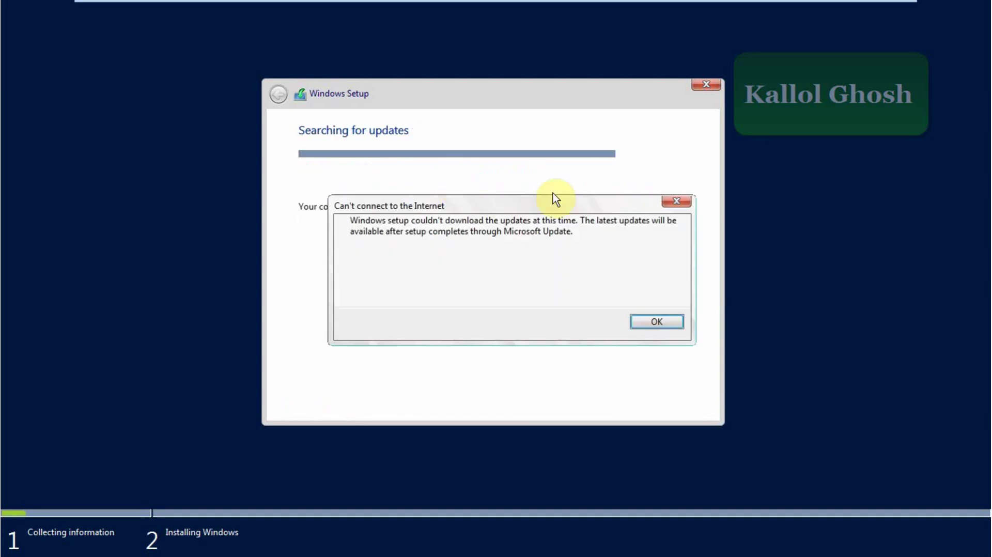
click(649, 323)
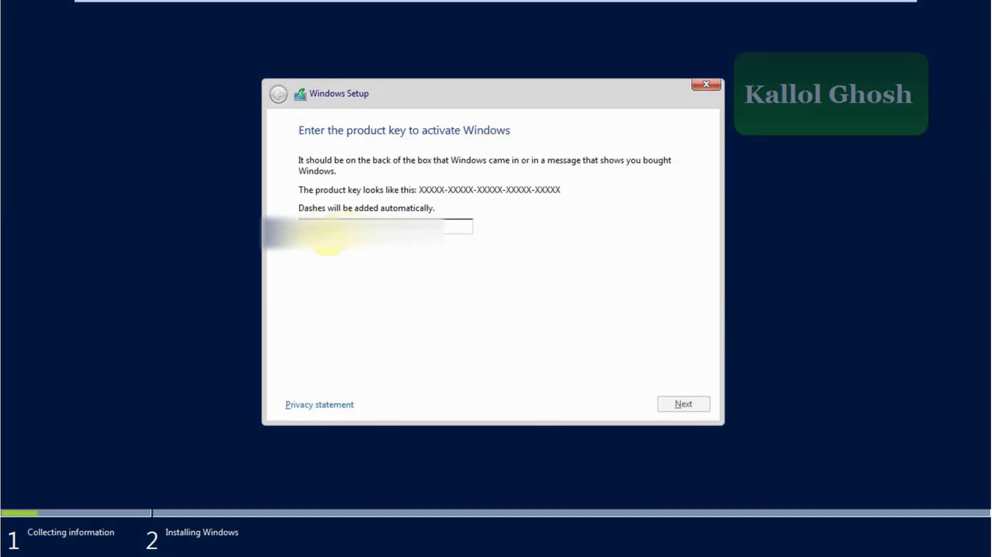
Step: Paste the product key into Setup and continue
right_click(335, 229)
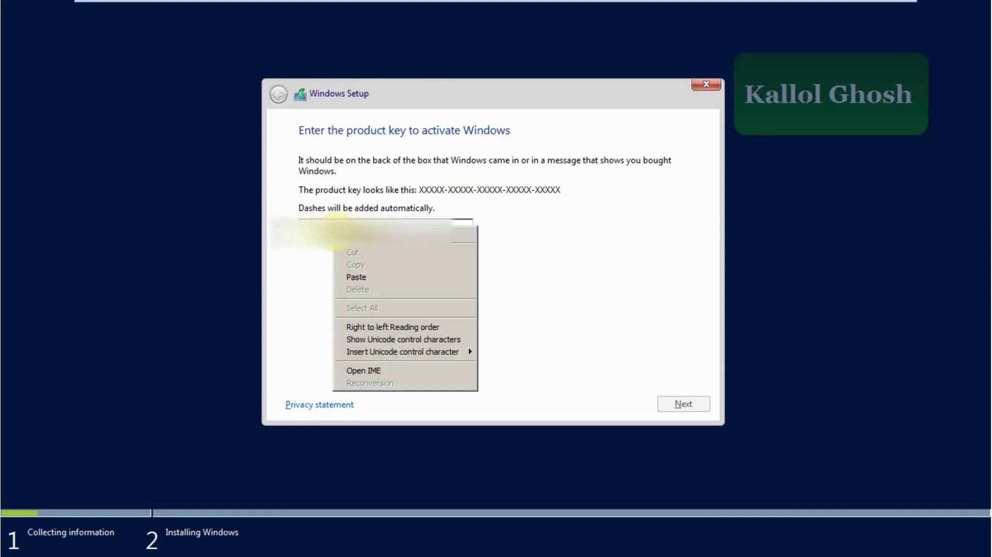
click(373, 276)
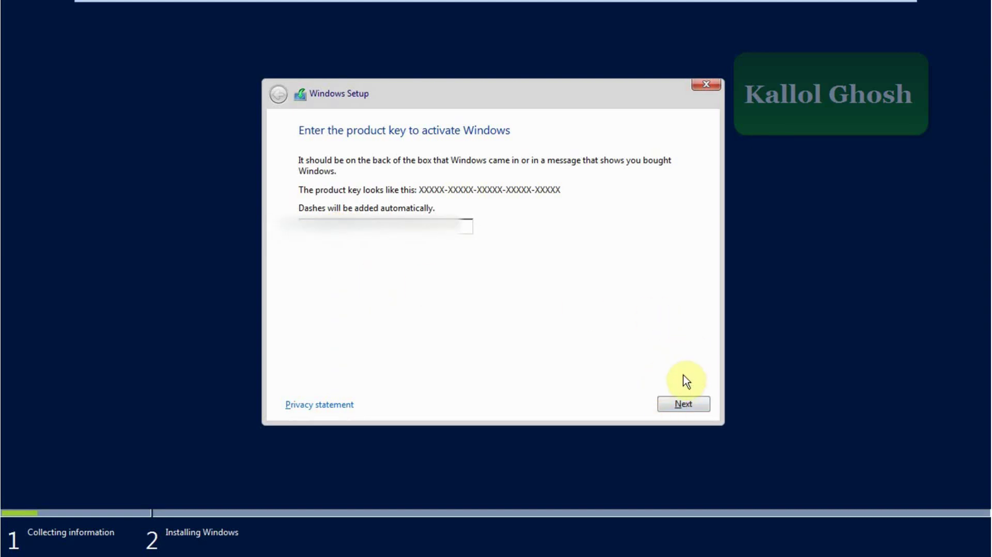
click(681, 404)
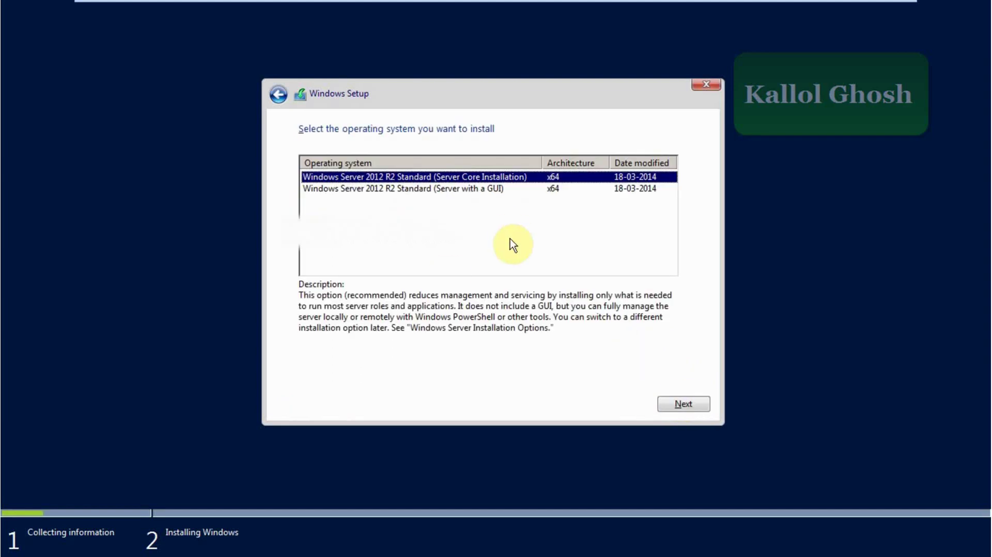
Step: Choose Windows Server 2012 R2 Standard (Server with a GUI) and accept the license terms
click(414, 194)
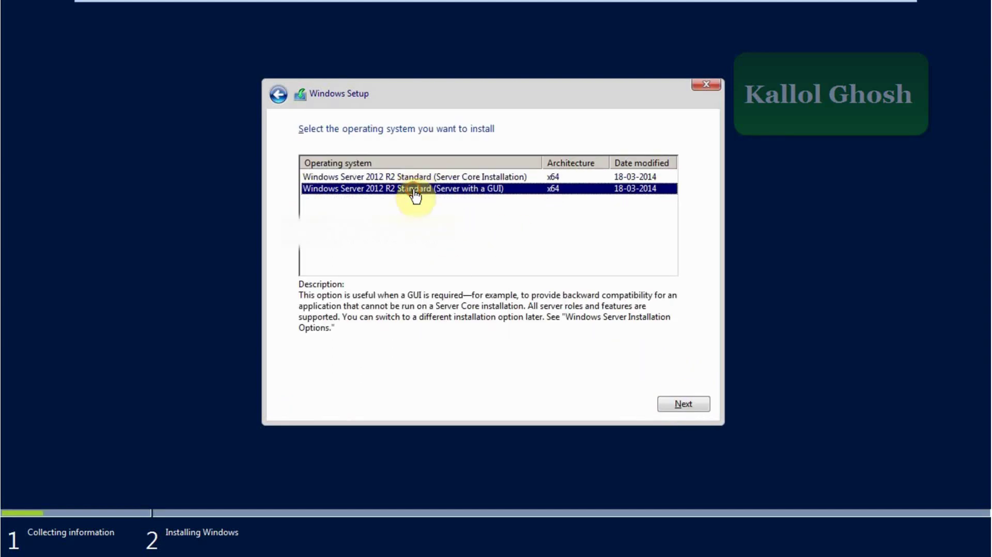
click(681, 404)
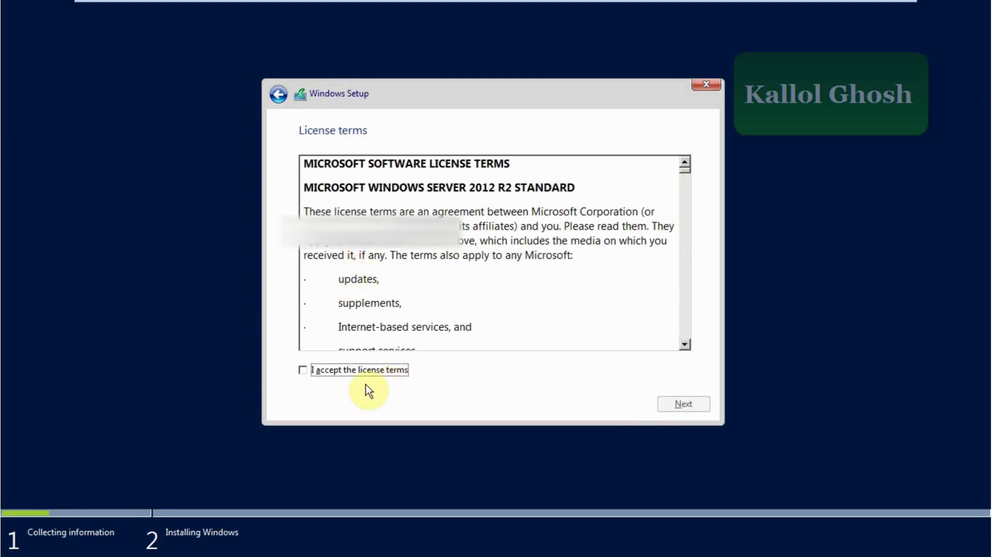
click(303, 370)
click(669, 404)
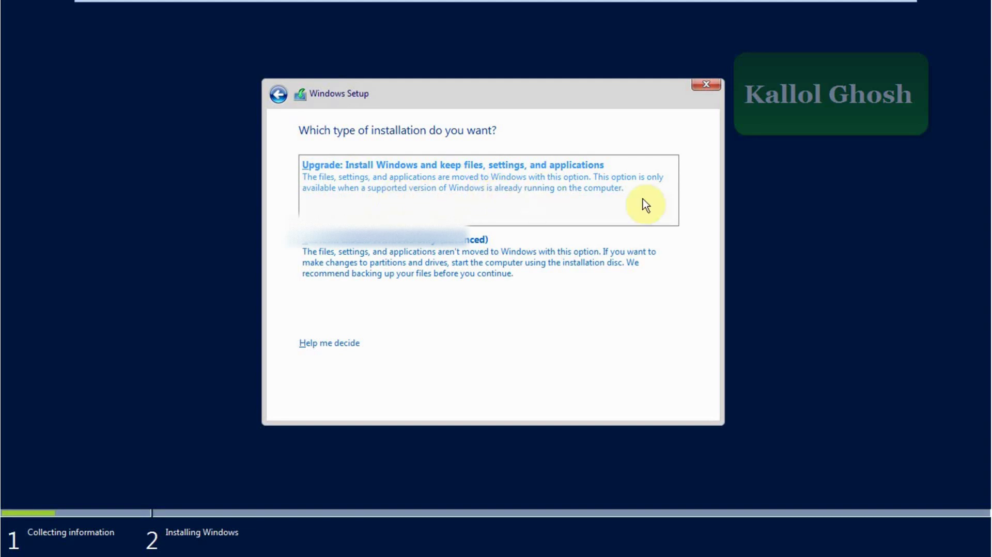
click(521, 182)
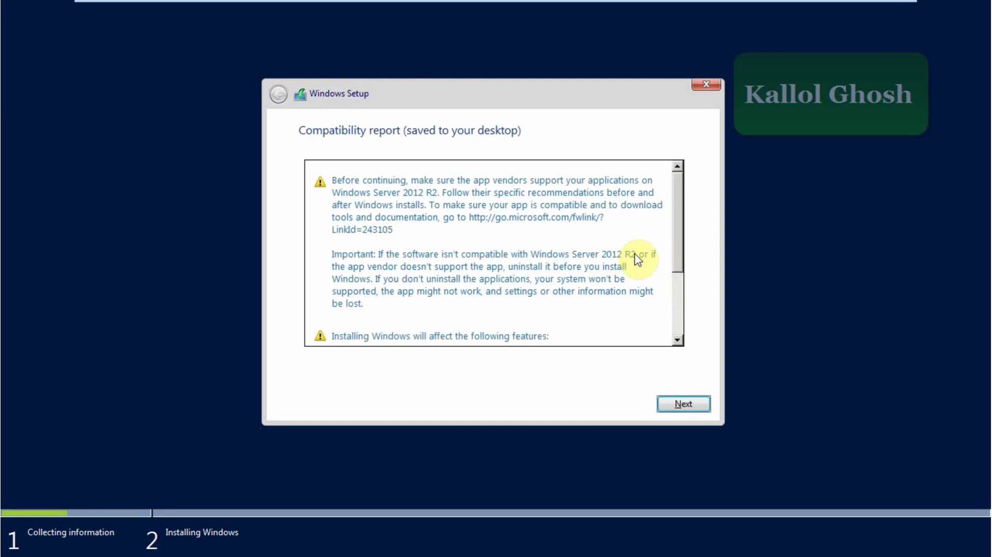
Step: Accept the compatibility report and let the upgrade run until the lock screen appears
click(684, 405)
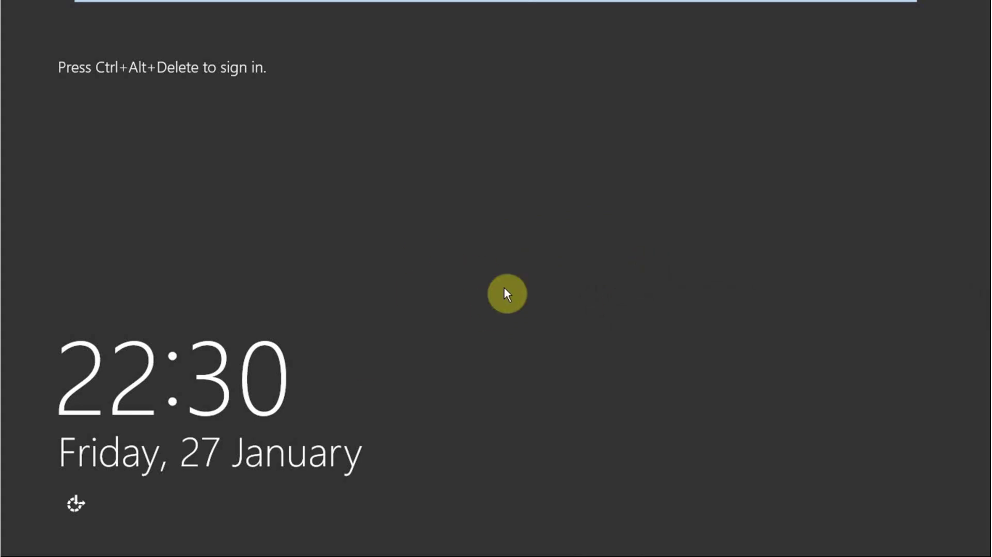
Step: Sign in as Administrator with Ctrl+Alt+Delete and the account password
key(ctrl+alt+Delete)
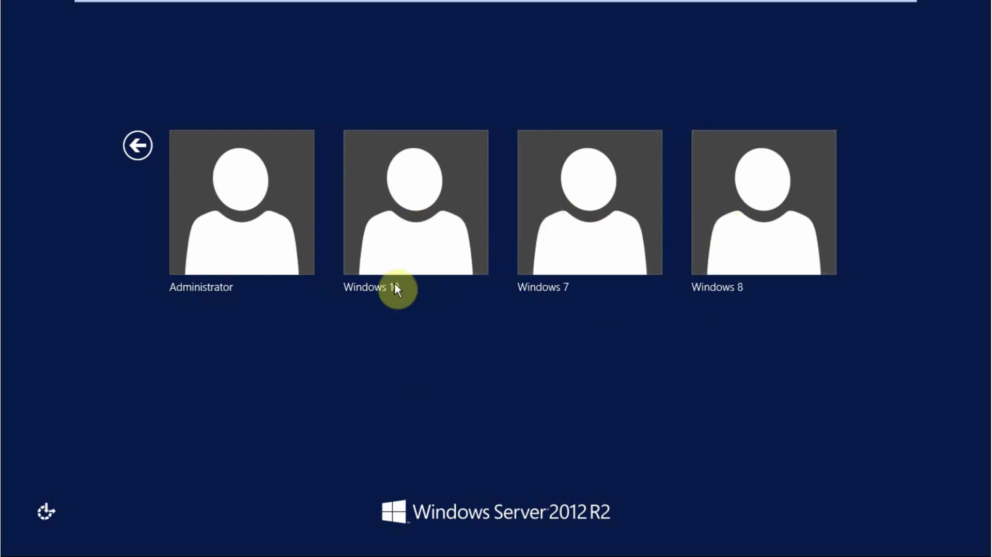
click(248, 232)
click(489, 183)
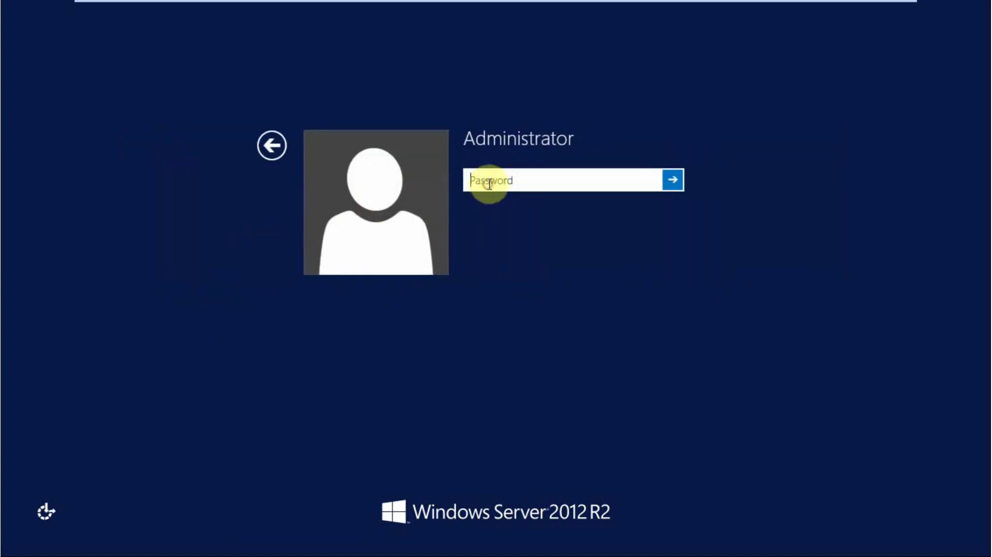
text(••••••••••)
key(Return)
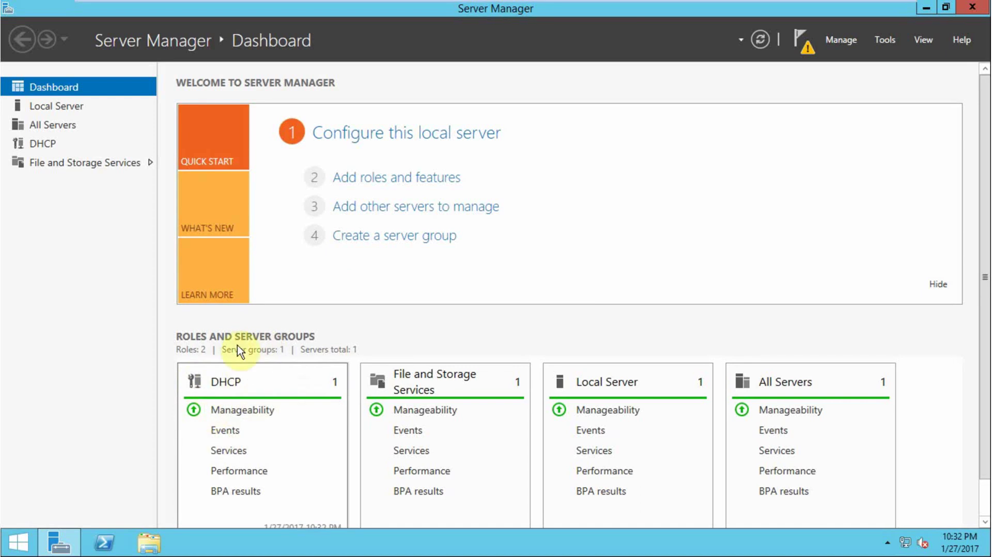
Step: Launch DHCP from Server Manager's Tools menu, maximized with a wider navigation tree
click(884, 41)
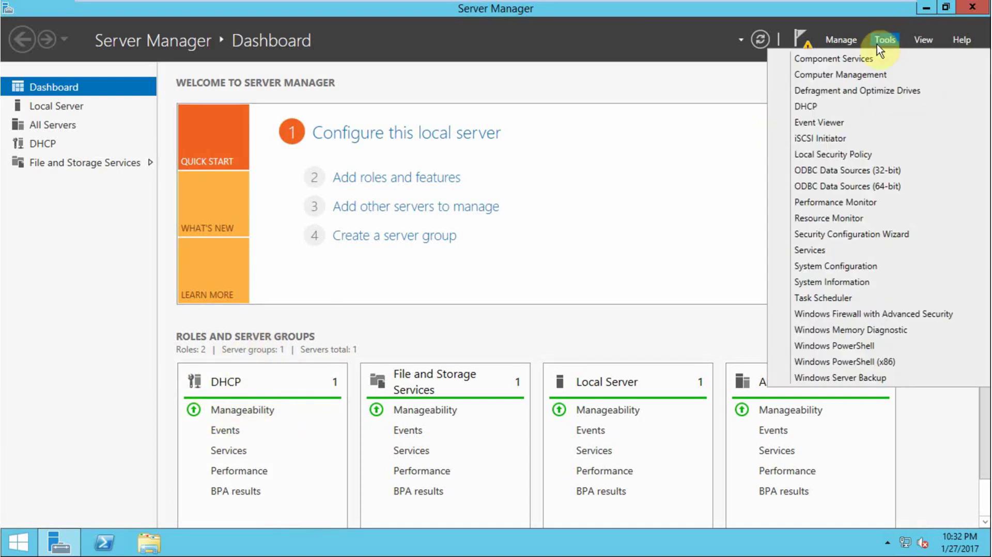
click(807, 110)
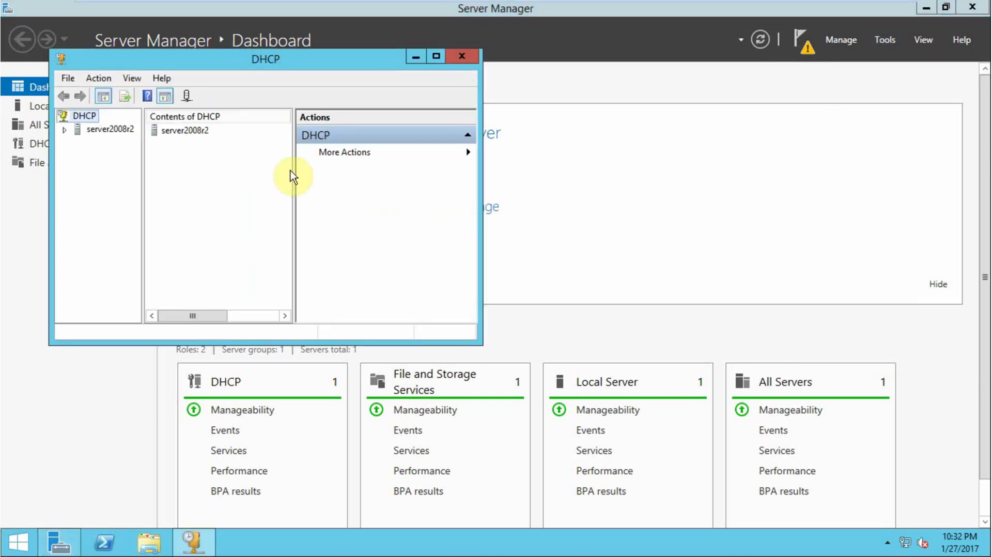
click(436, 56)
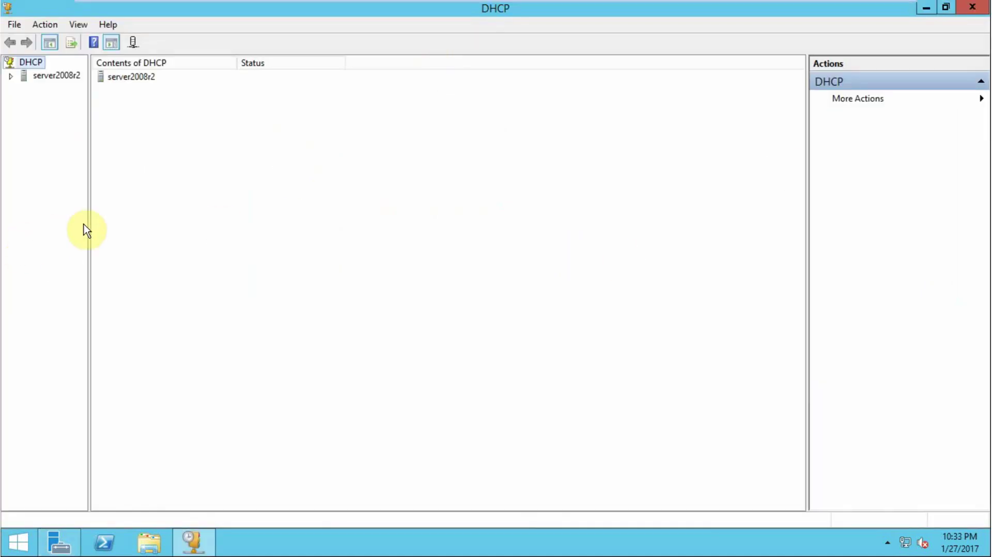
drag(89, 230, 204, 231)
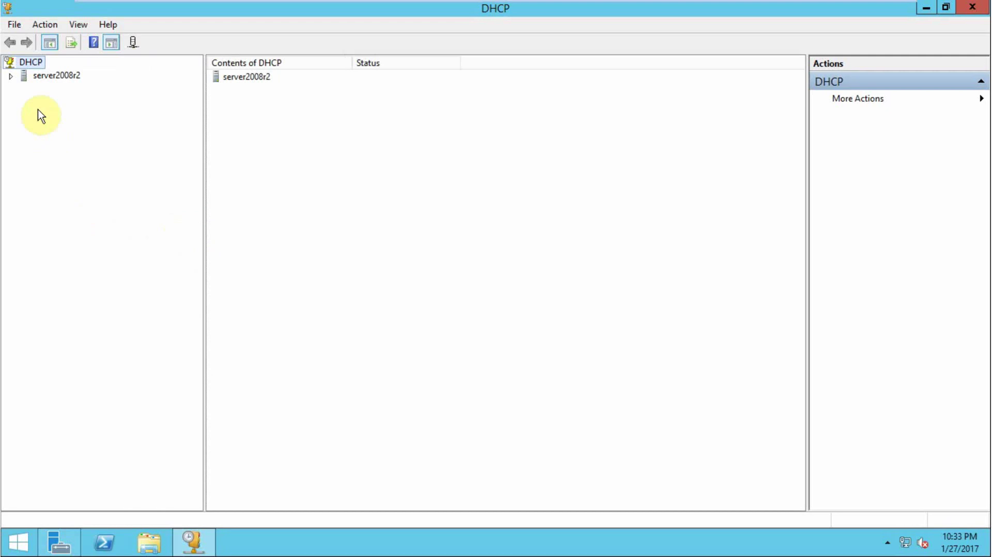
Step: Expand server2008r2 > IPv4 > scope1, confirm the 192.168.100.10–19 pool, and close DHCP
click(10, 76)
click(24, 88)
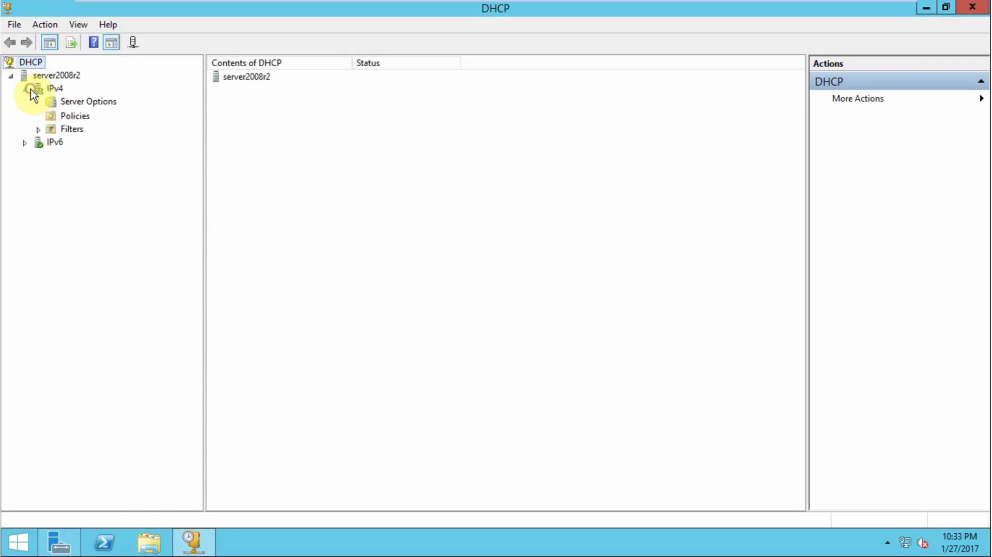
click(38, 102)
click(72, 104)
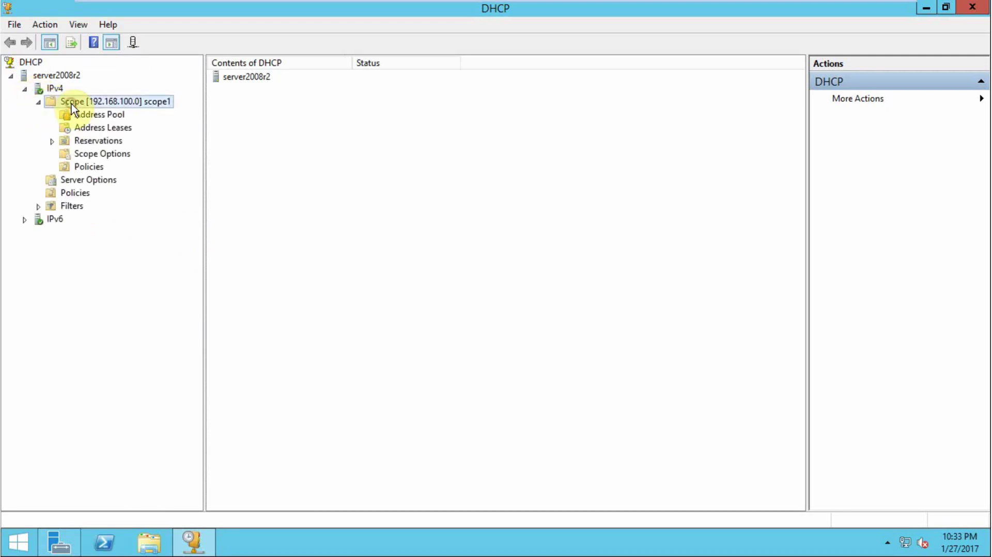
click(106, 114)
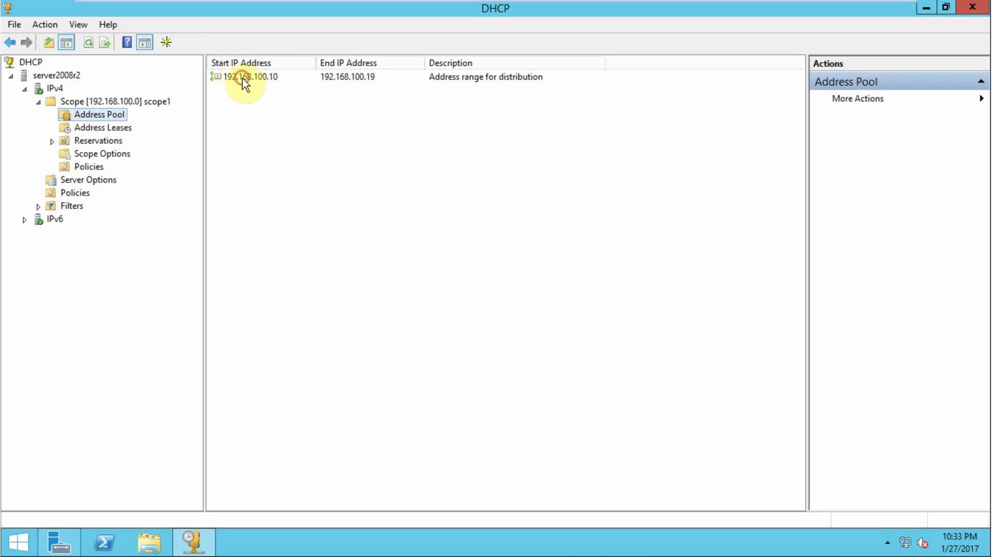
click(243, 78)
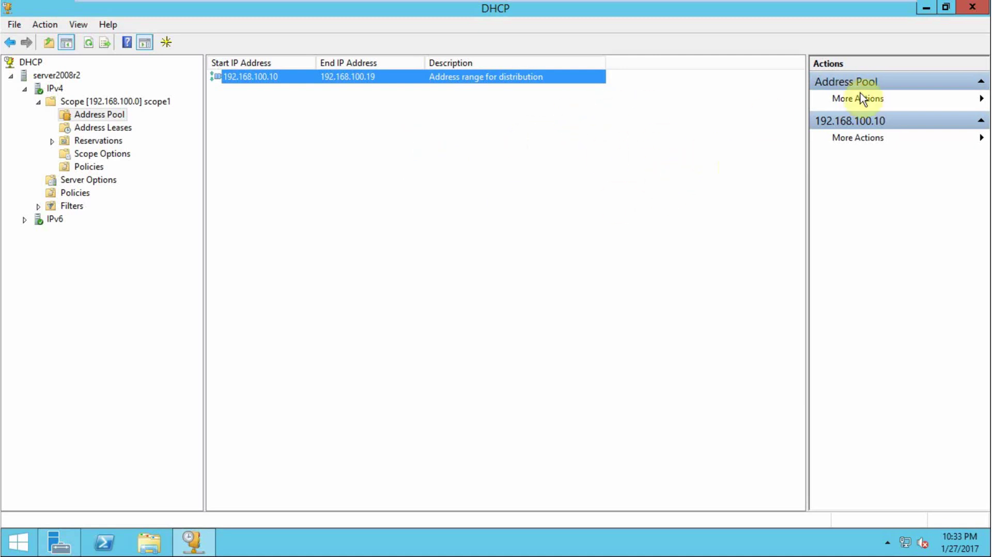
click(974, 15)
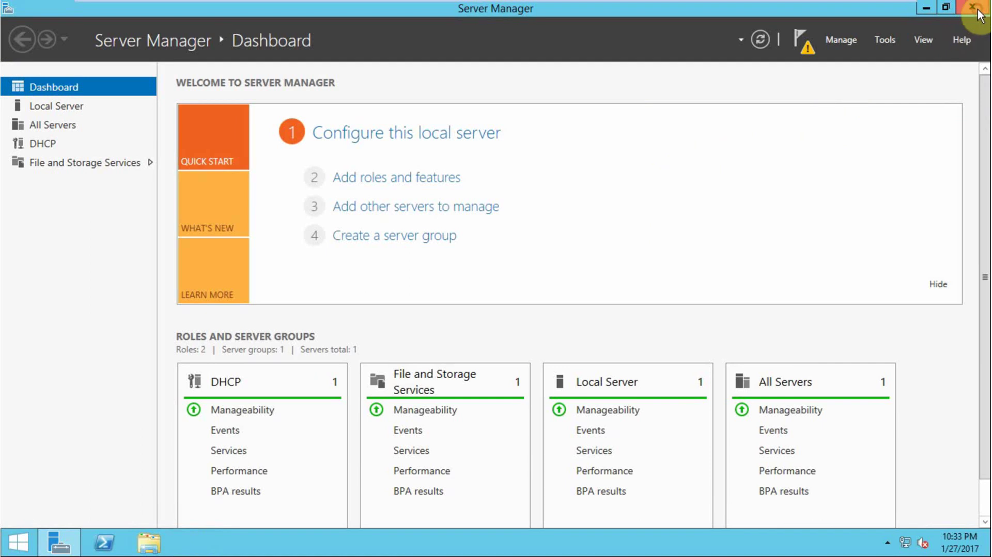
Step: Close Server Manager, open New folder's Upgrade note reading 'upgrade/migration successful', then close Notepad
click(977, 6)
click(246, 178)
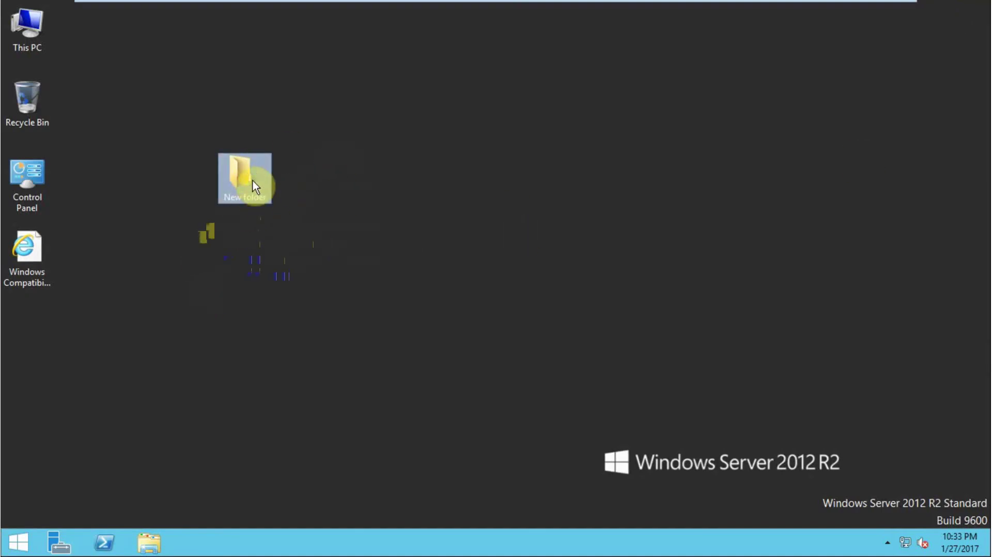
double_click(238, 184)
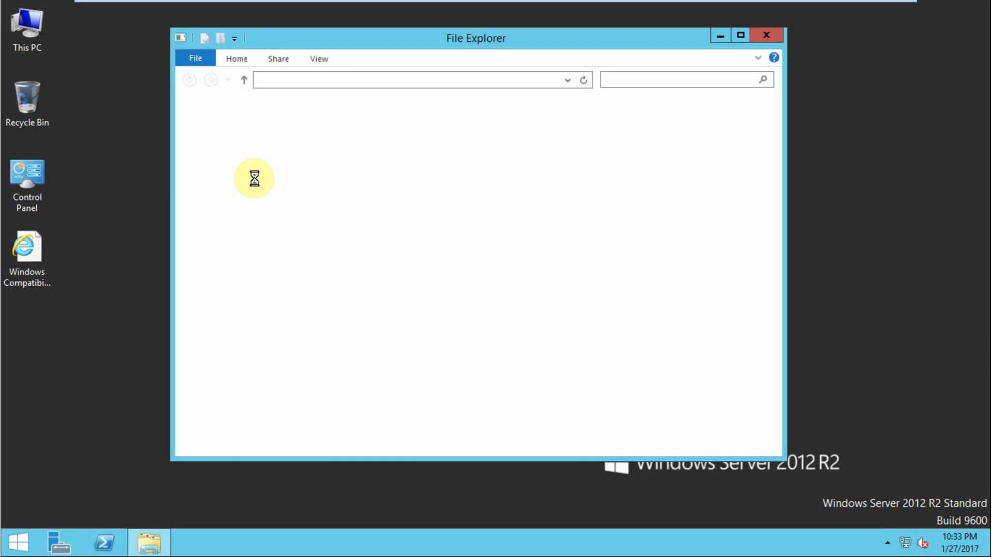
click(339, 146)
double_click(339, 146)
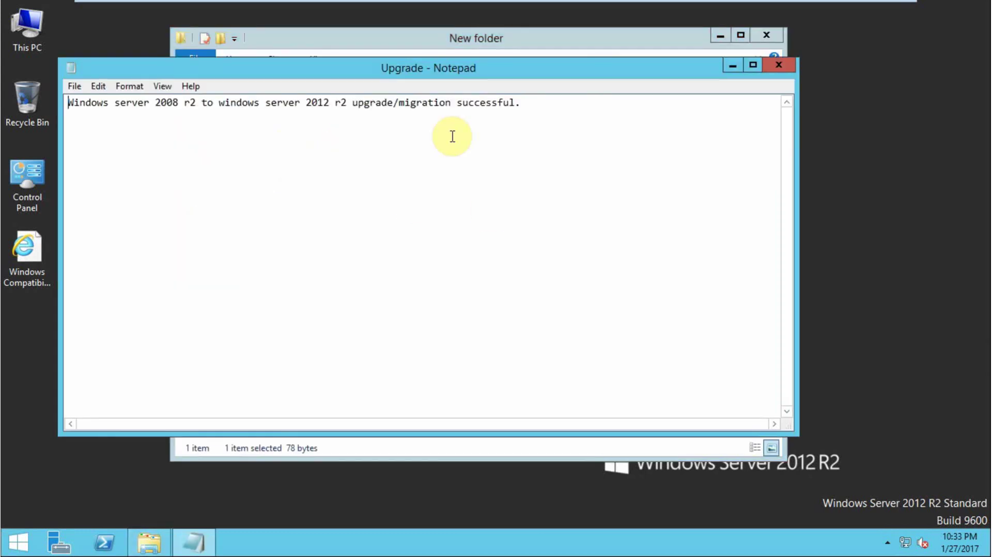
drag(560, 109, 73, 117)
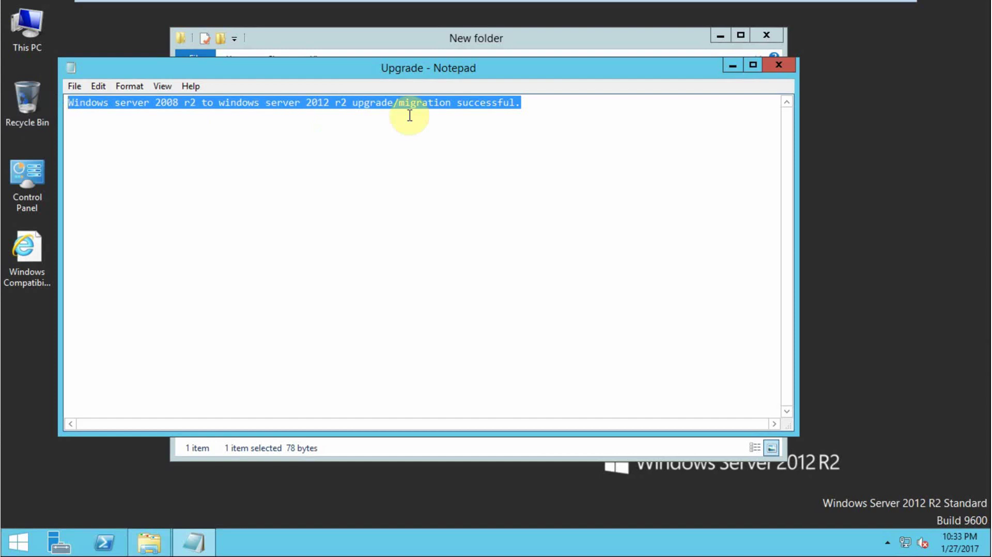
click(790, 72)
Step: Close the New folder window and deselect everything on the desktop
click(767, 35)
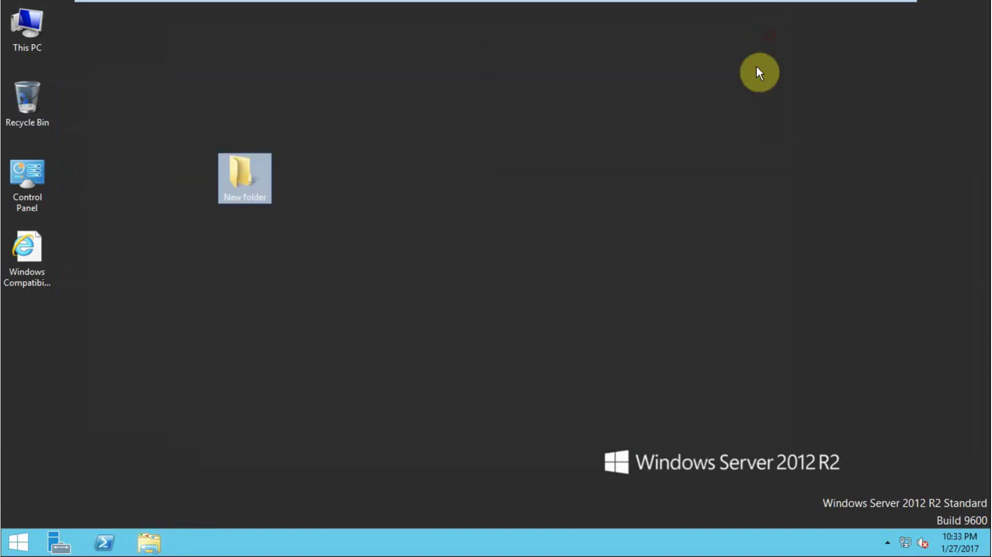
click(467, 181)
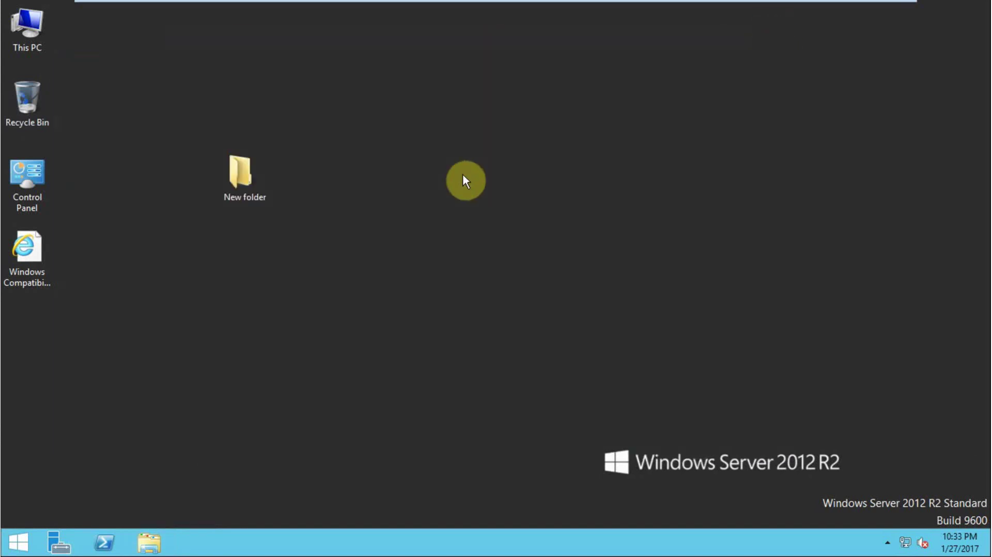